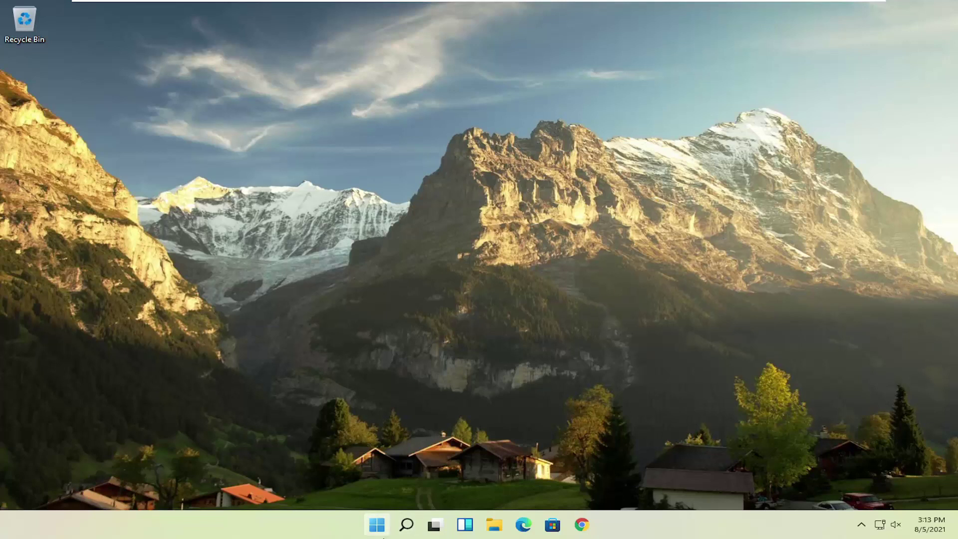
- Disable Microsoft OneDrive in Task Manager's Startup apps list
right_click(405, 528)
right_click(376, 524)
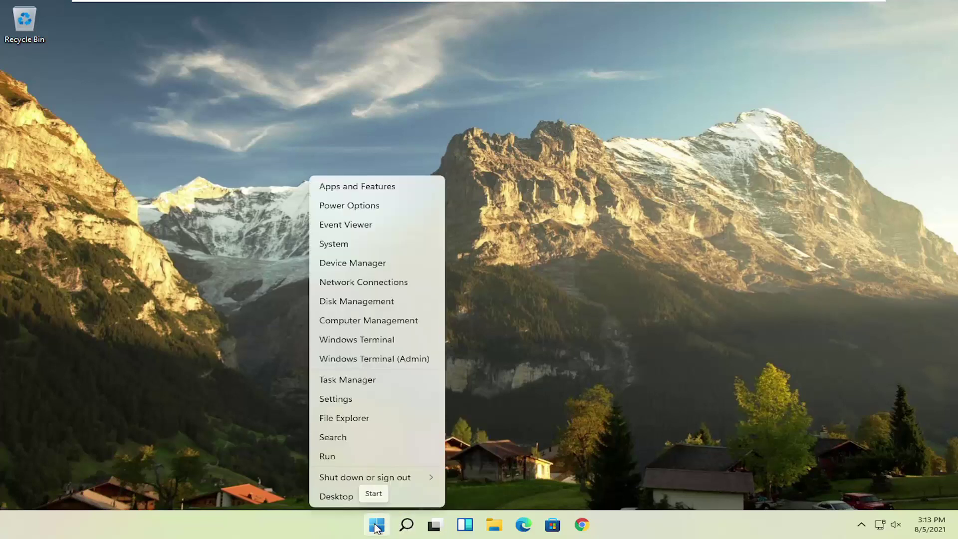
click(354, 385)
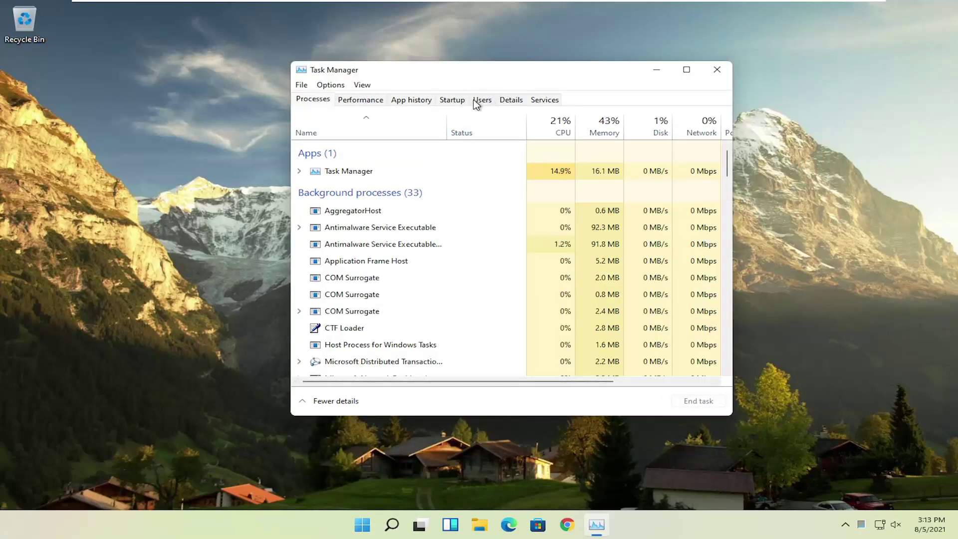
click(451, 101)
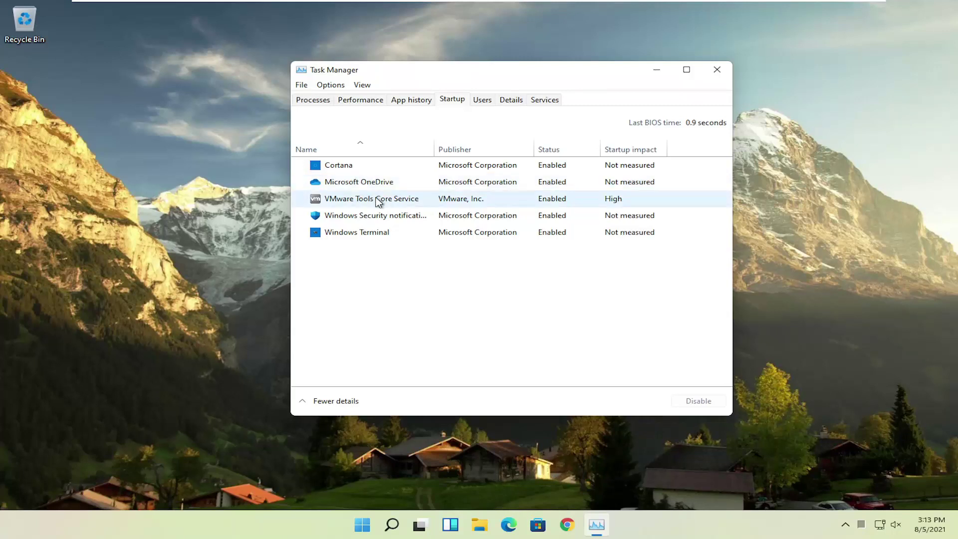
click(363, 186)
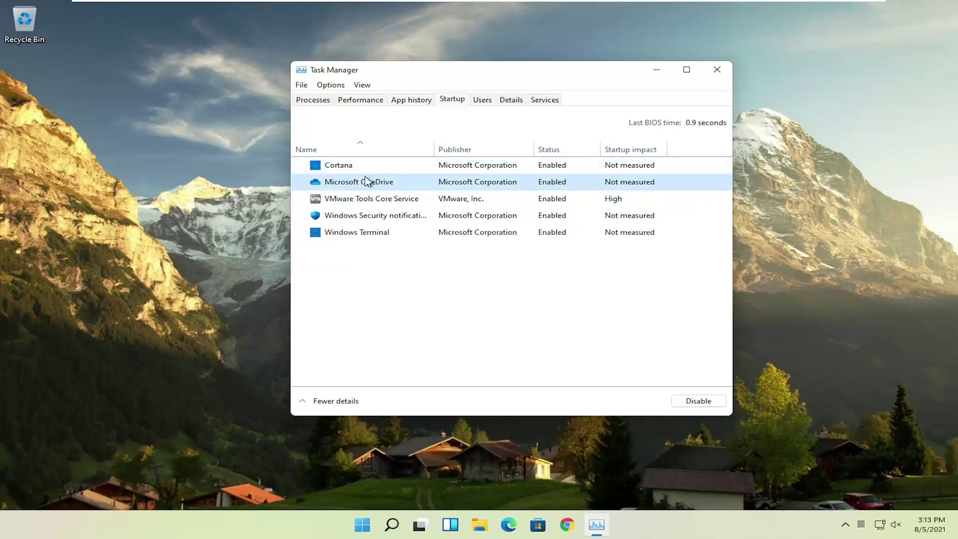
click(699, 403)
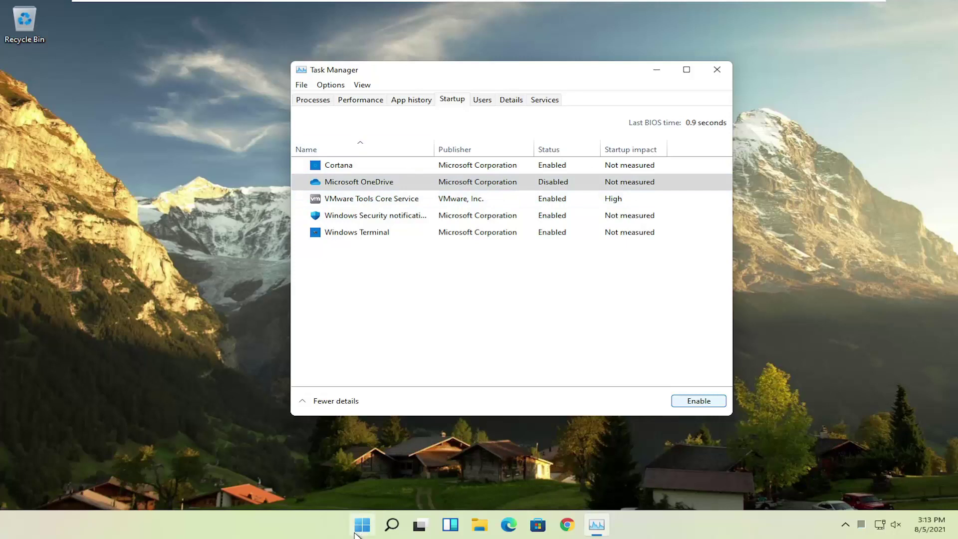
click(338, 183)
- Close Task Manager and open the Apps & features settings page via an 'apps' search
click(716, 70)
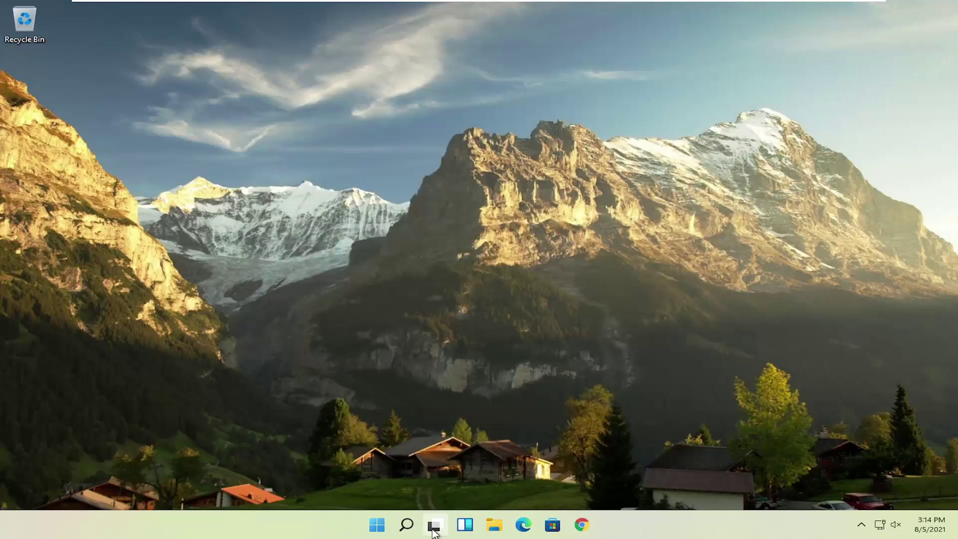
mouse_move(434, 524)
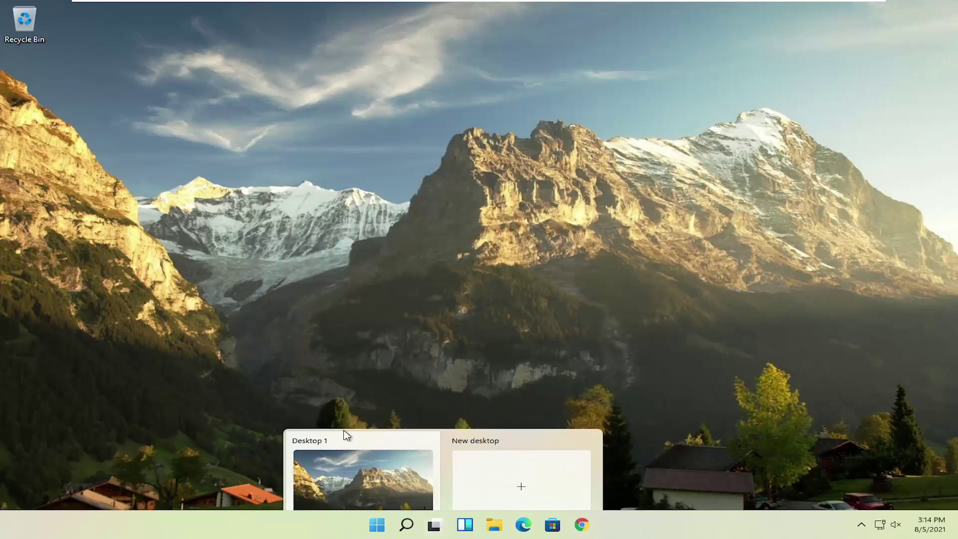
click(406, 527)
text(apps)
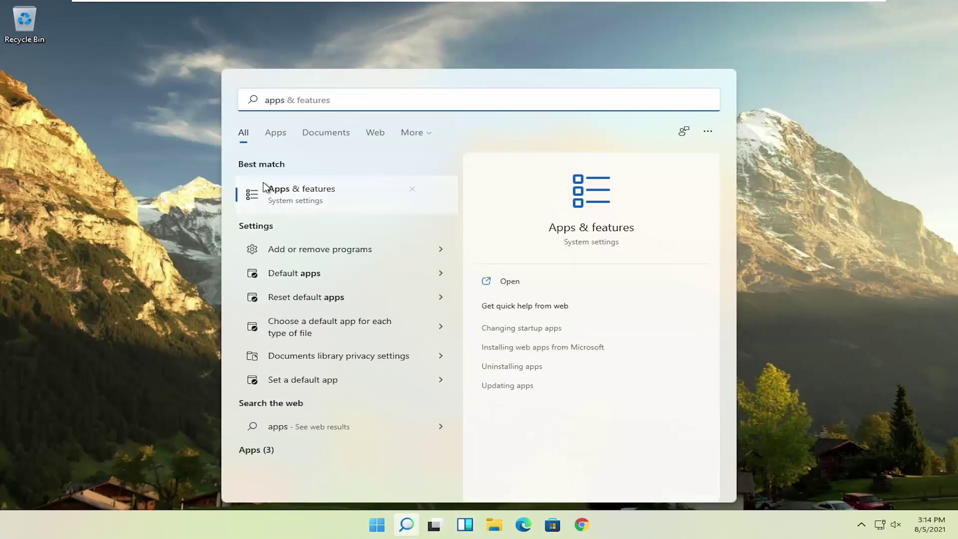
click(296, 194)
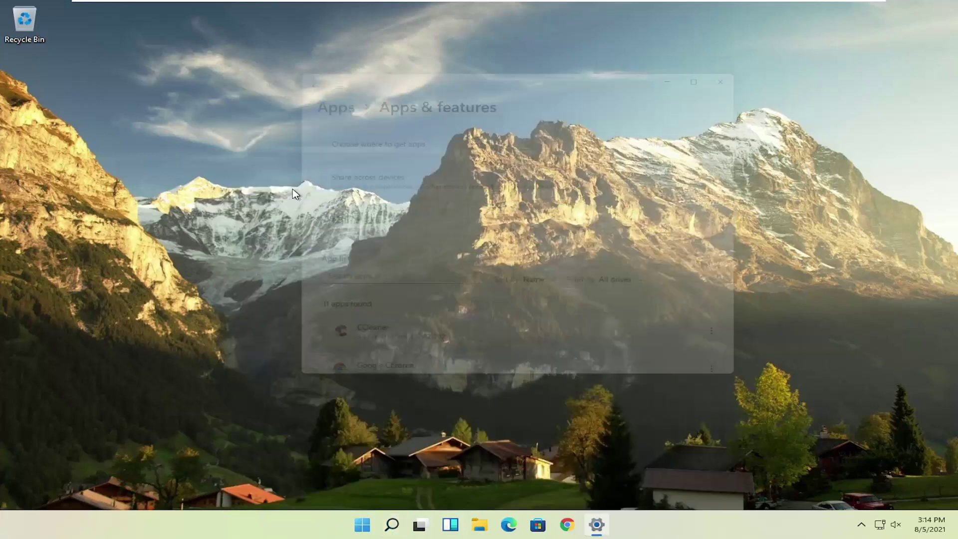
- Scroll to CCleaner and view its Uninstall option, then dismiss it without uninstalling
scroll(459, 235, down, 4)
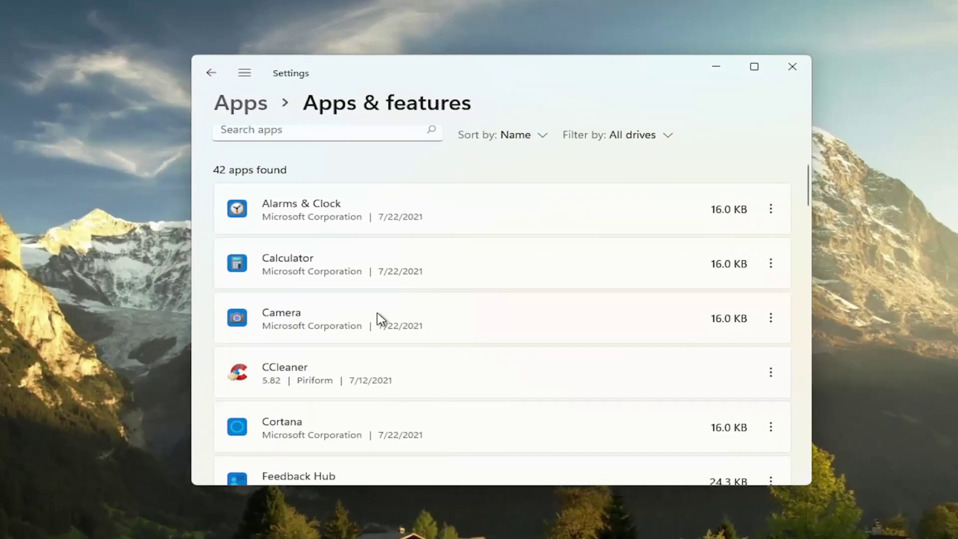
scroll(381, 319, down, 1)
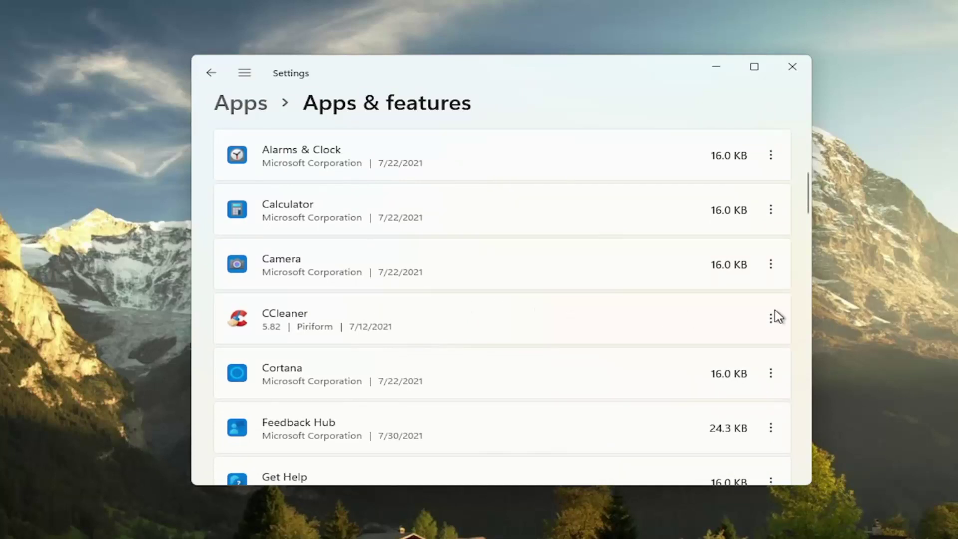
click(778, 320)
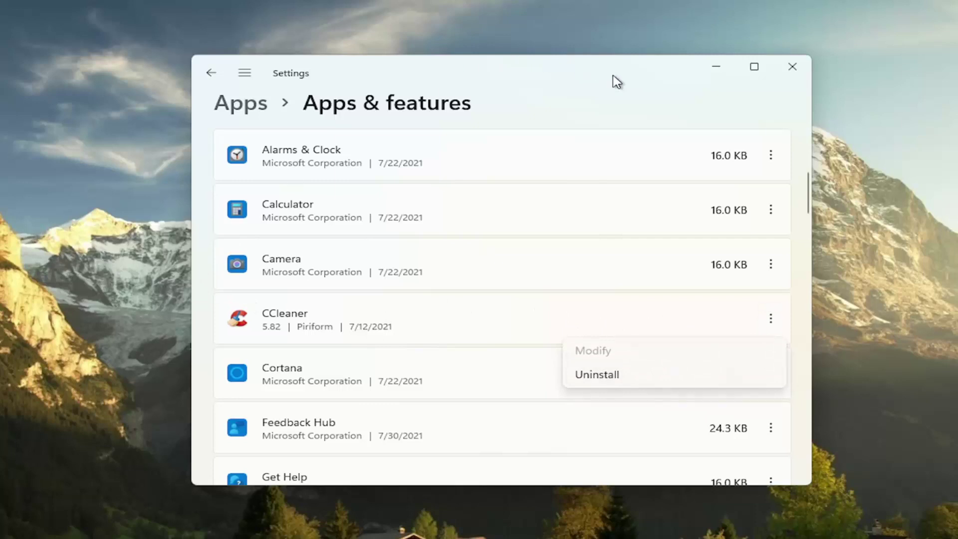
click(613, 78)
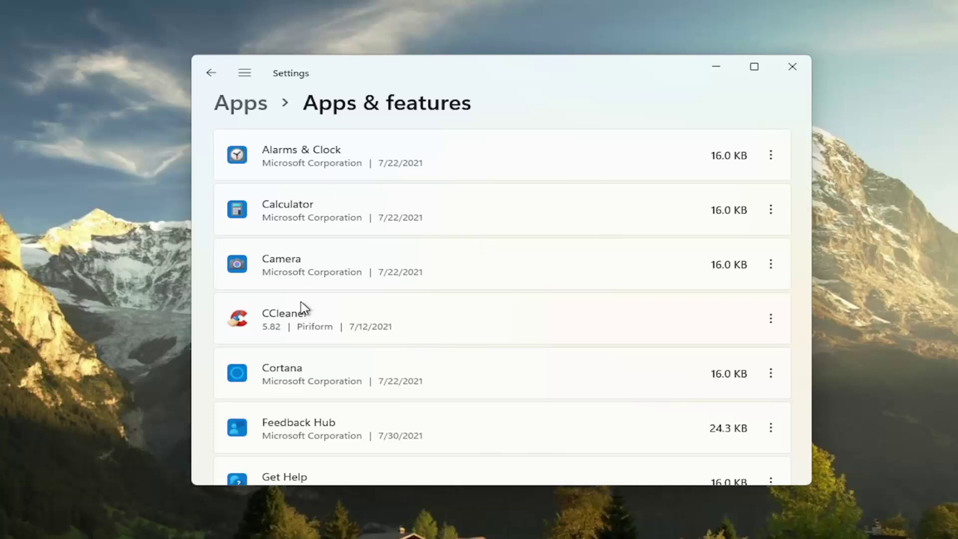
- Apply 'Adjust for best performance' in Performance Options, clearing every visual effect
click(793, 66)
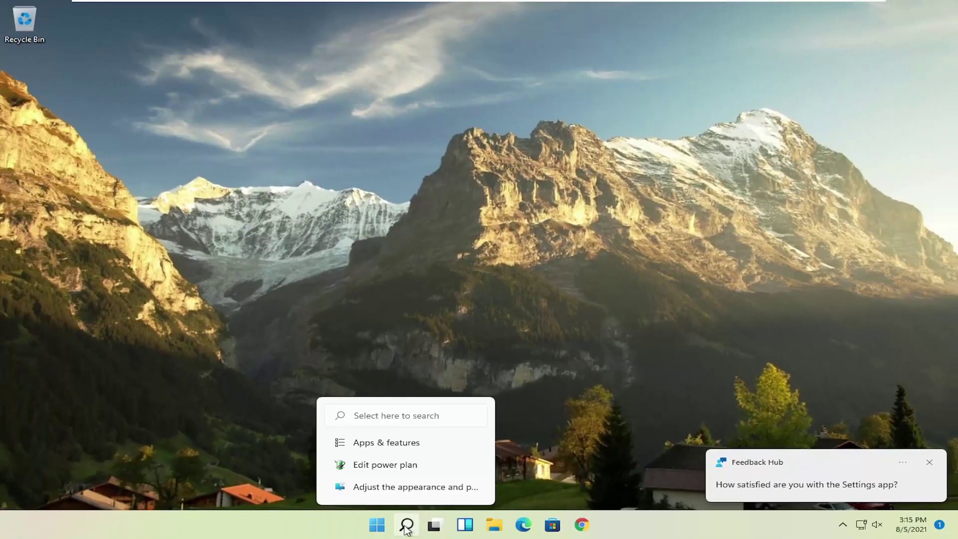
click(407, 525)
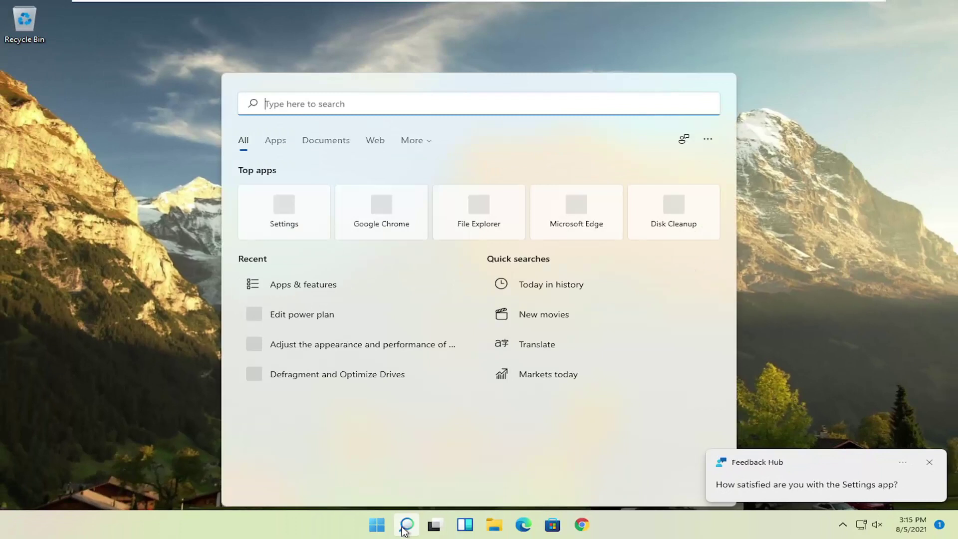
text(adjust)
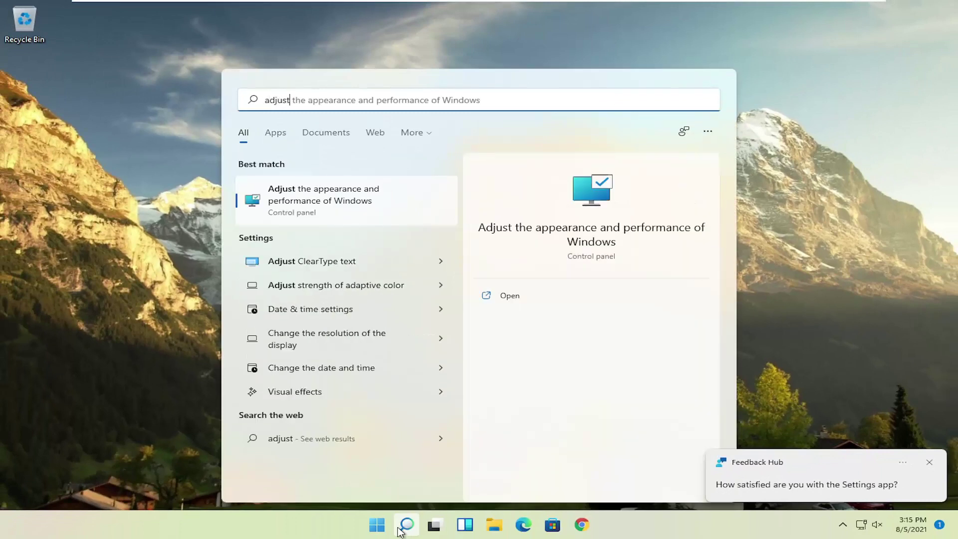
click(361, 202)
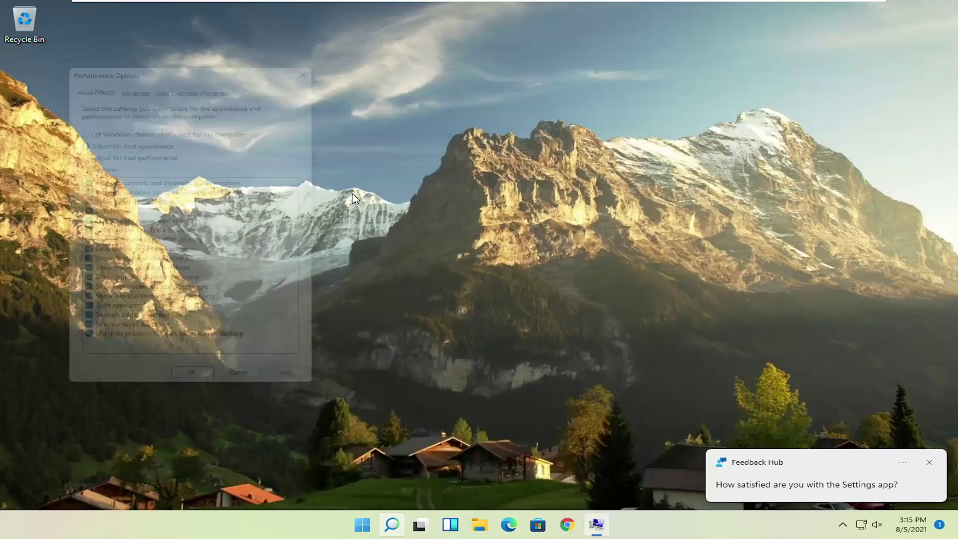
drag(204, 54, 411, 55)
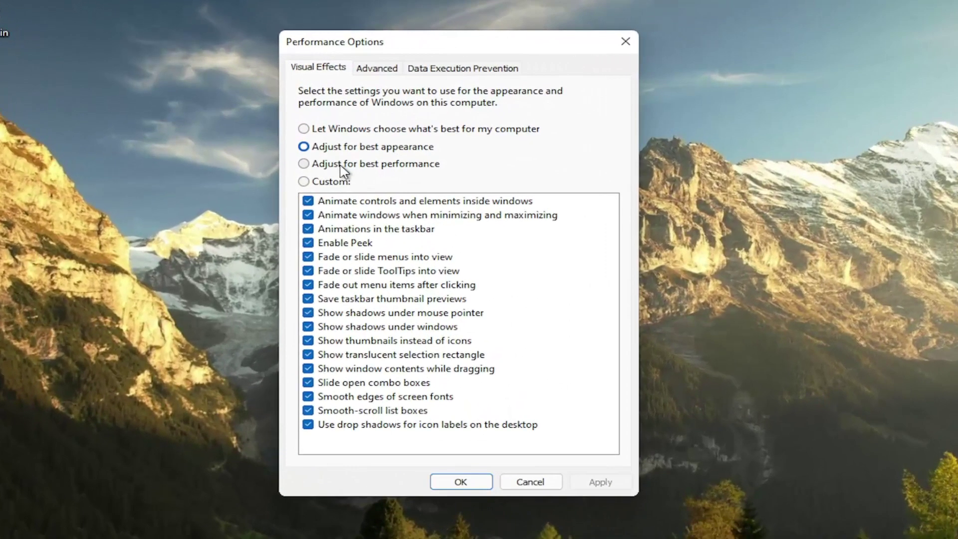
click(343, 165)
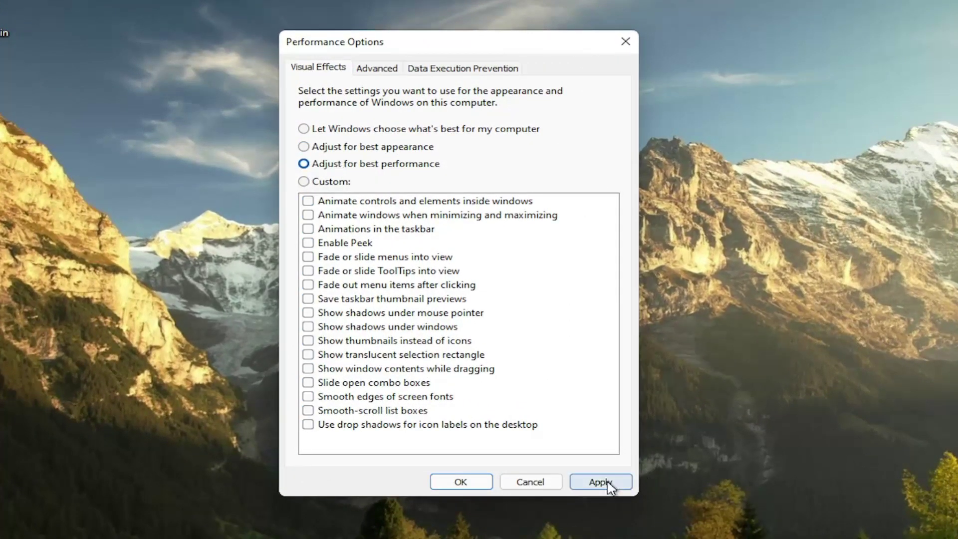
click(606, 483)
- Test the result: drag the dialog with outline-only movement and launch Calendar unanimated
drag(387, 55, 440, 54)
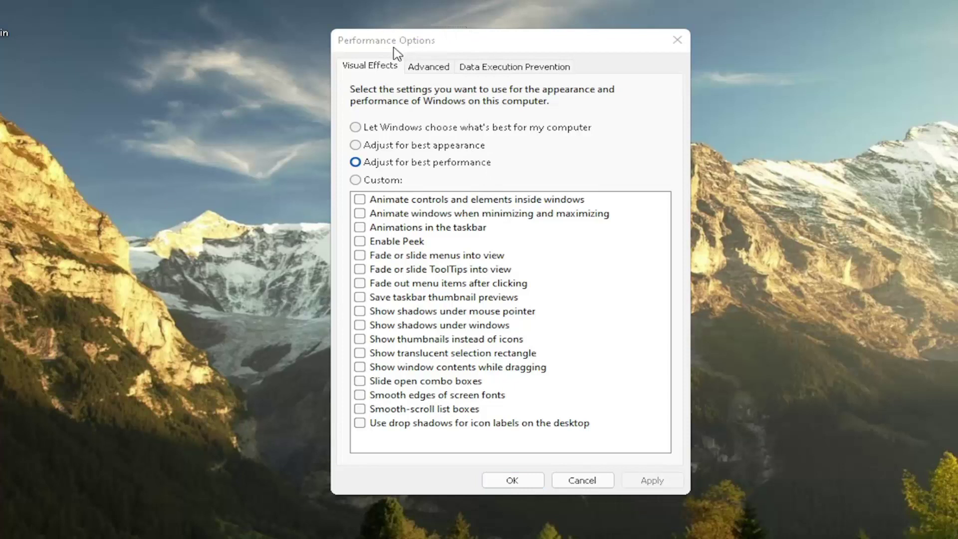
drag(500, 43, 524, 51)
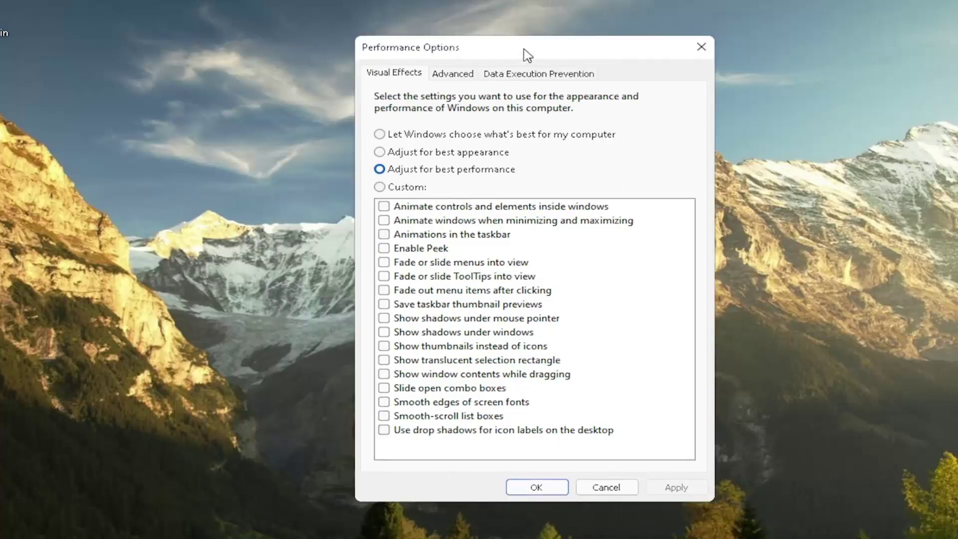
key(super)
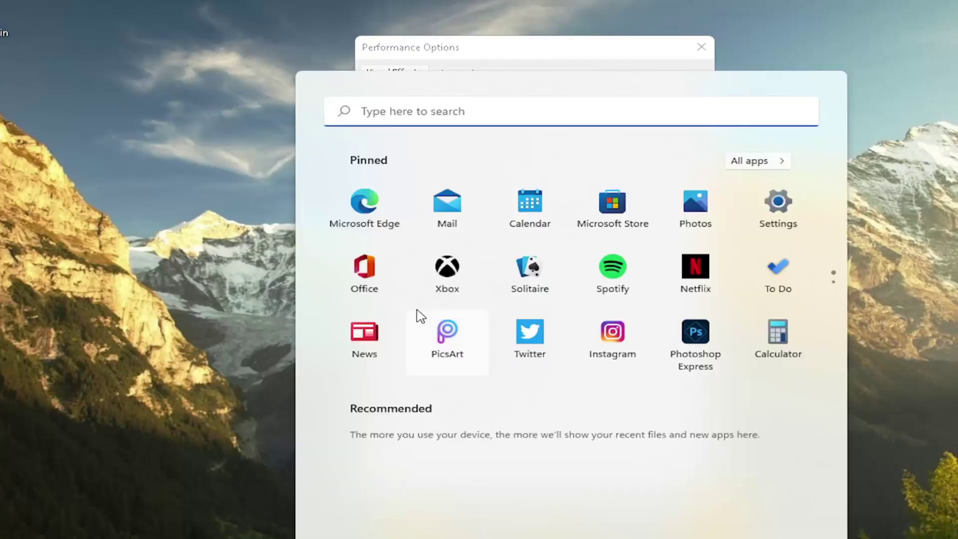
click(533, 213)
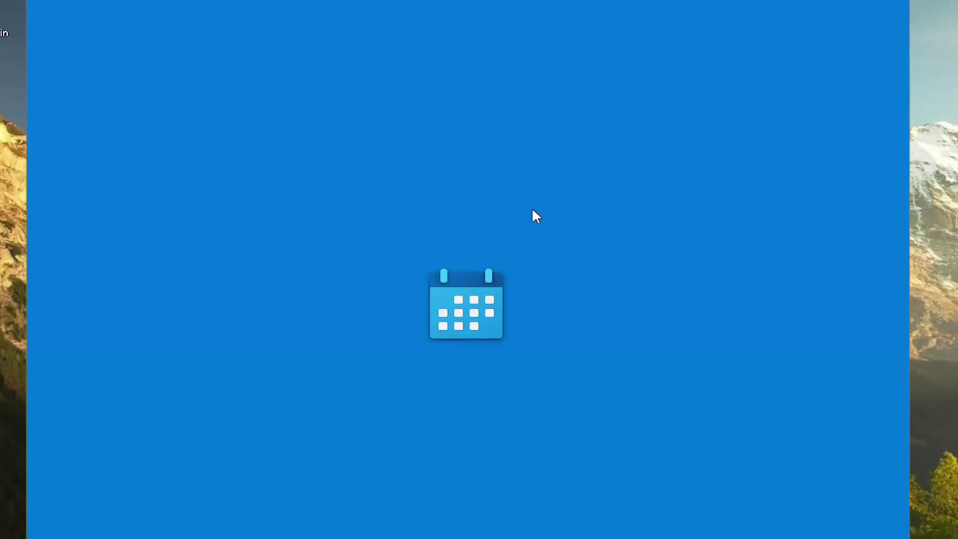
- Apply a Custom setting with only 'Show window contents while dragging' ticked, then test dragging
click(895, 3)
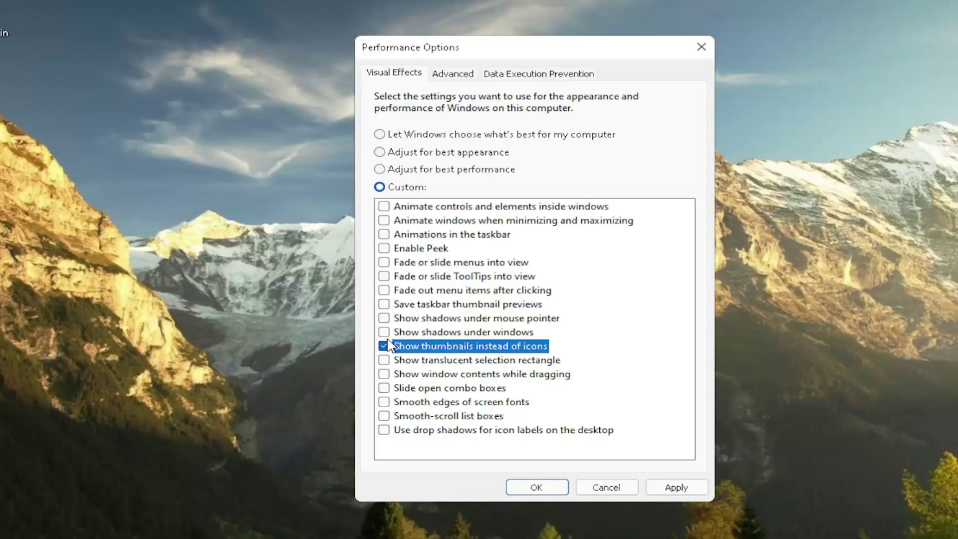
click(383, 291)
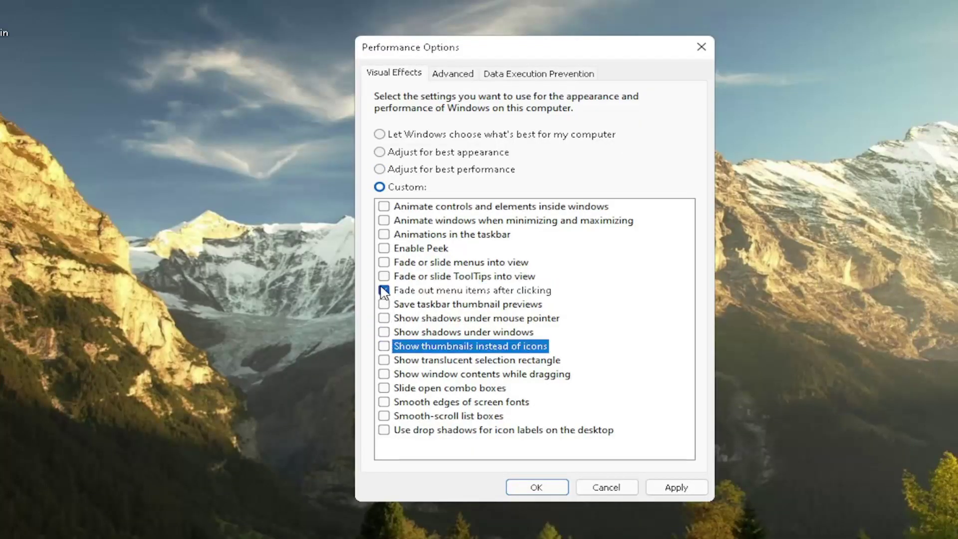
click(384, 291)
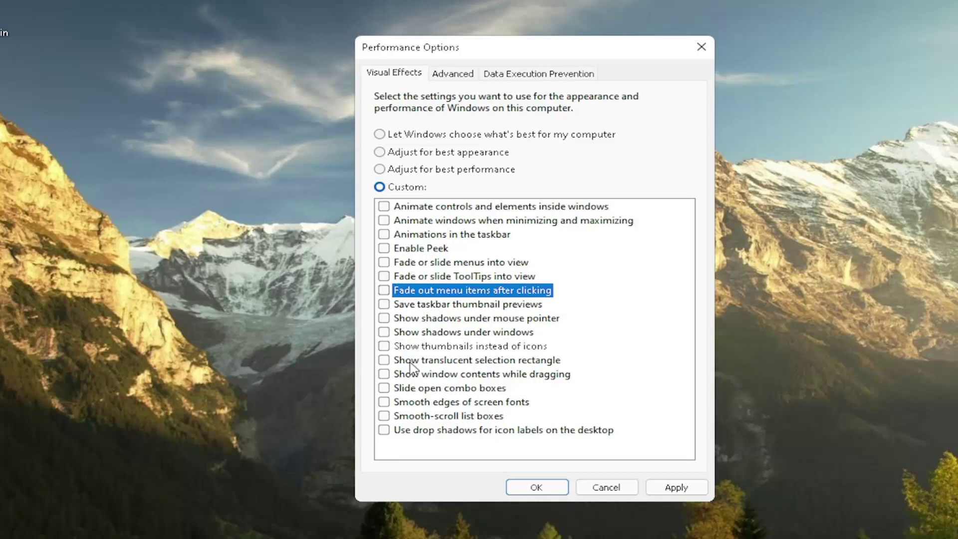
mouse_move(589, 46)
mouse_down()
mouse_move(390, 70)
mouse_move(497, 70)
mouse_move(329, 72)
mouse_move(562, 85)
mouse_move(584, 47)
mouse_up()
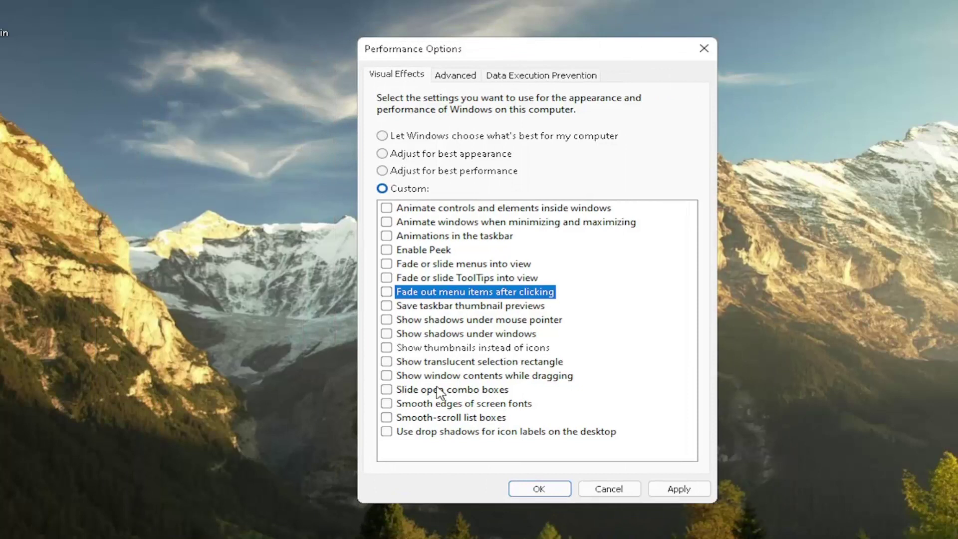
click(424, 375)
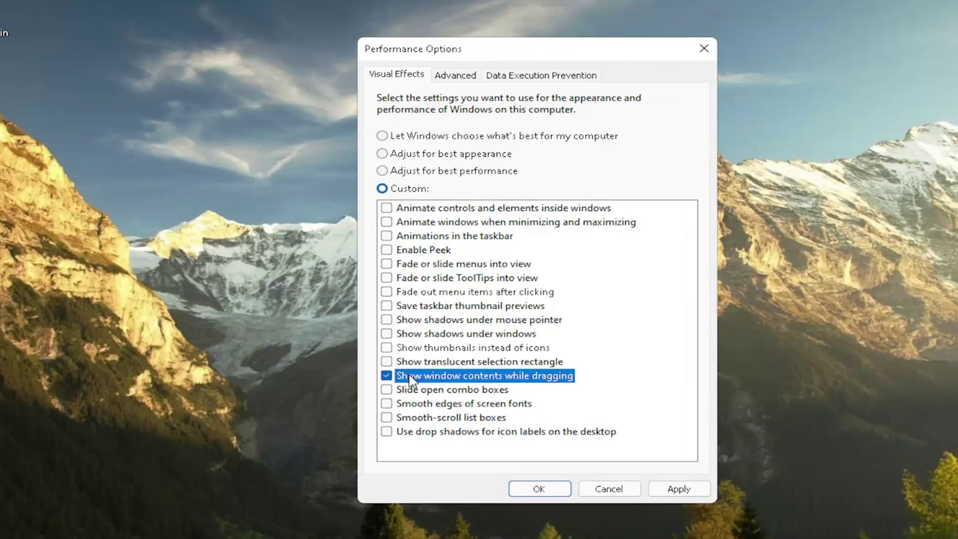
click(386, 375)
click(699, 494)
mouse_move(533, 52)
mouse_down()
mouse_move(627, 54)
mouse_move(533, 49)
mouse_up()
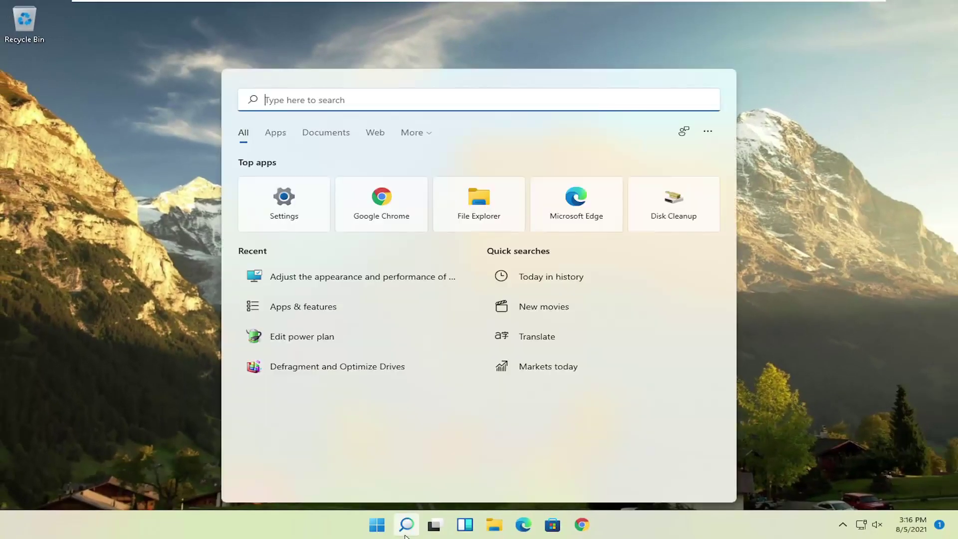
- Open Control Panel's Power Options and select the High performance plan instead of Balanced
text(control)
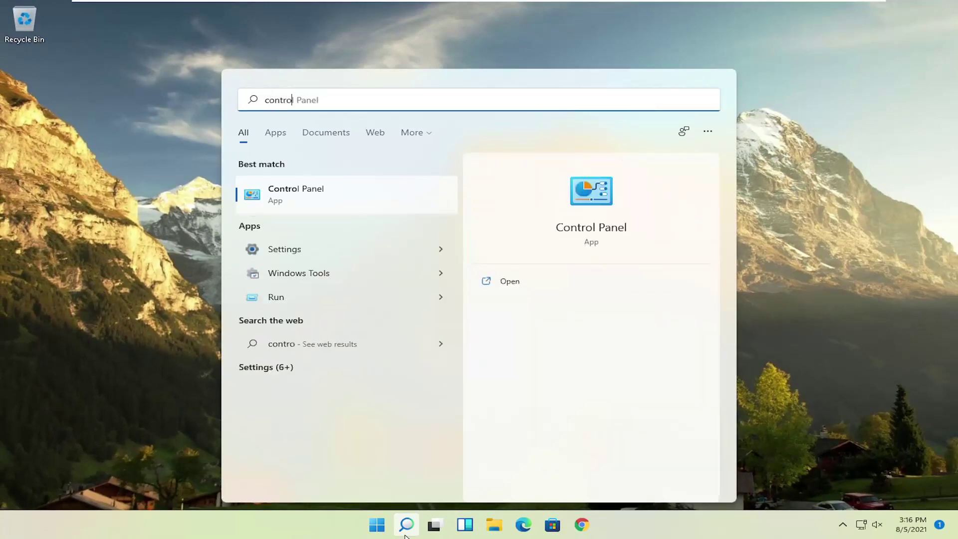
click(307, 202)
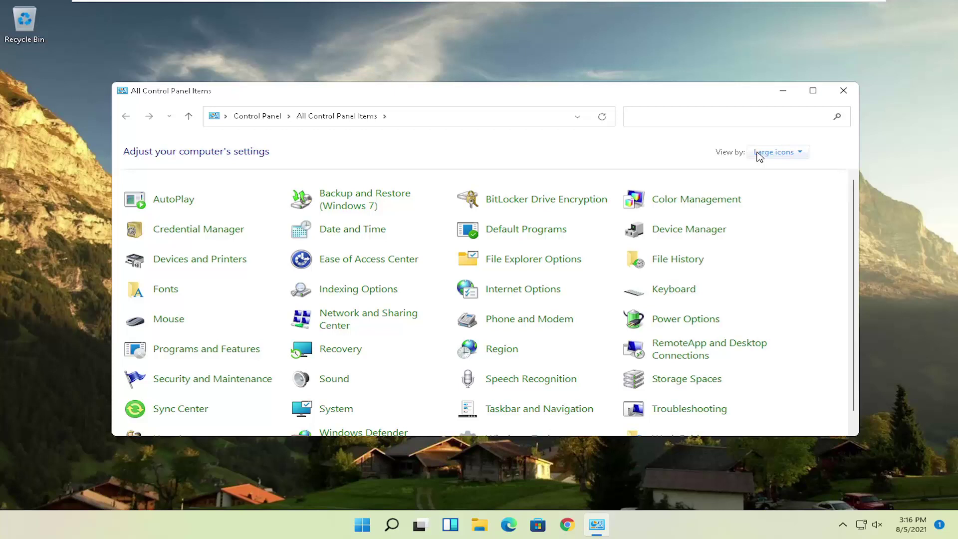
click(773, 152)
click(783, 183)
click(684, 324)
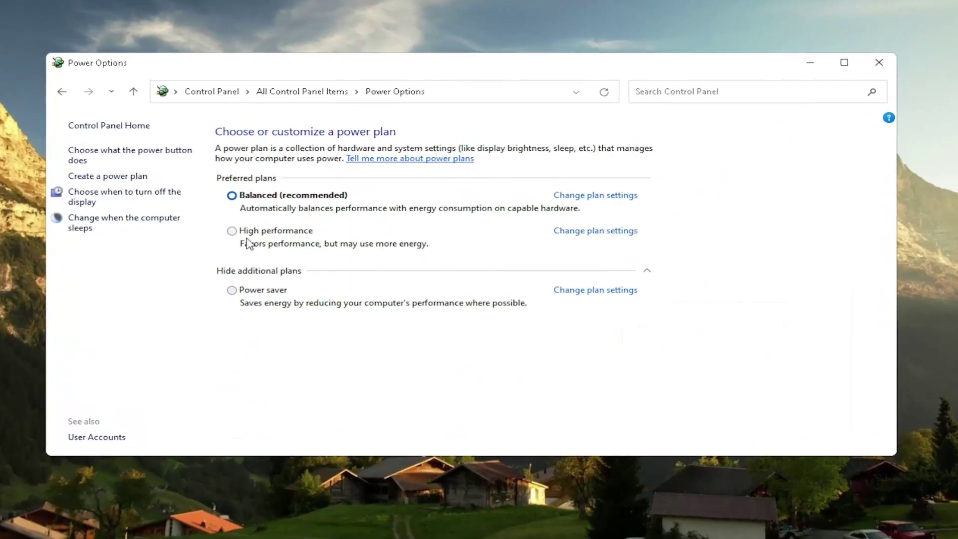
click(263, 271)
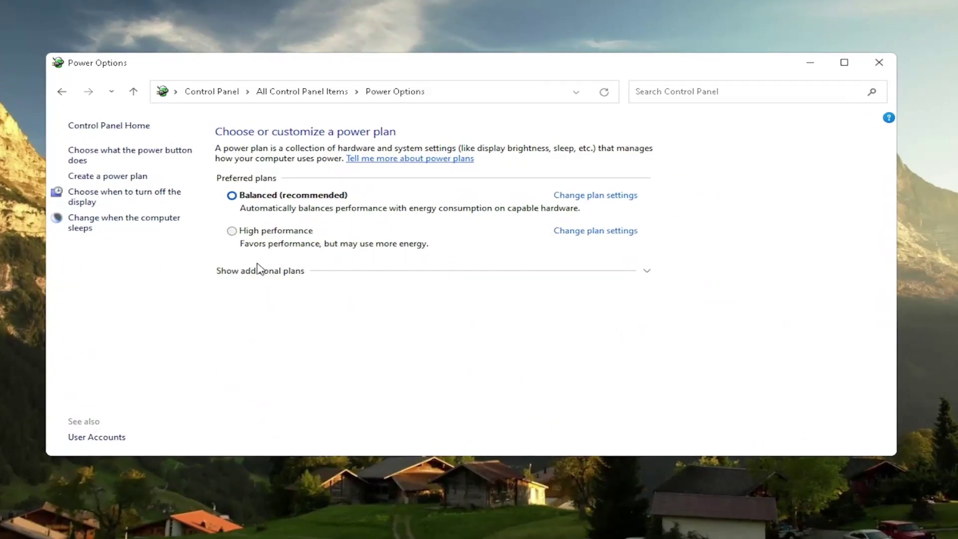
click(265, 273)
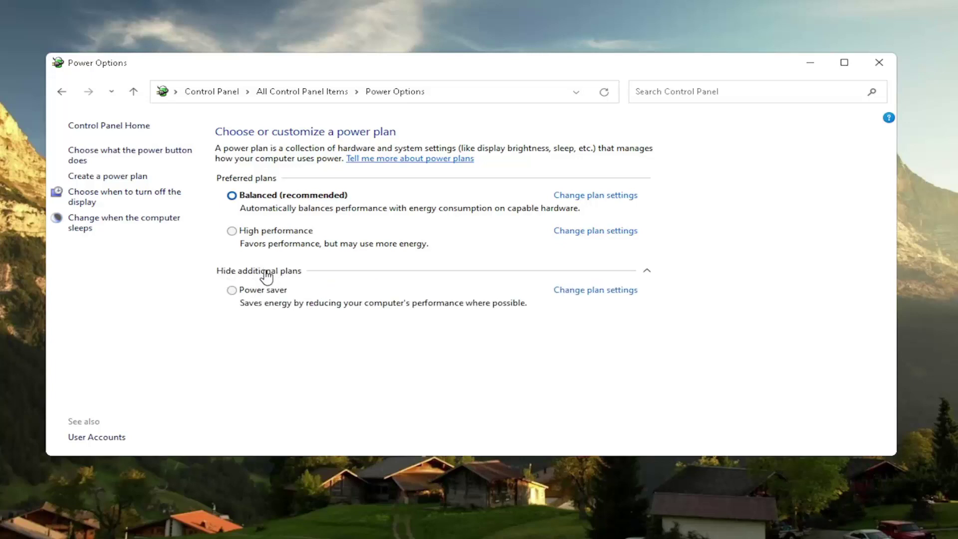
click(232, 231)
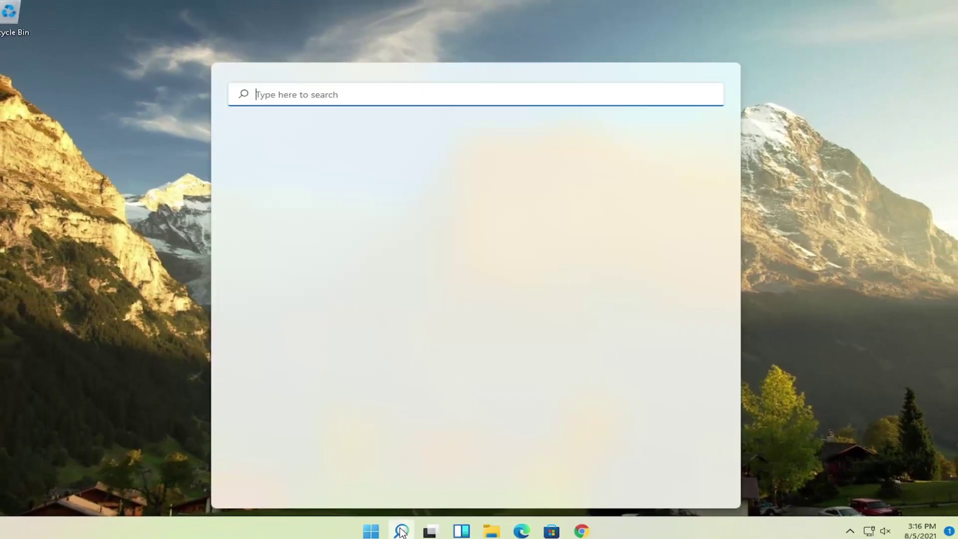
- Run Disk Cleanup on (C:) including system files and permanently delete the checked files
text(disk clean)
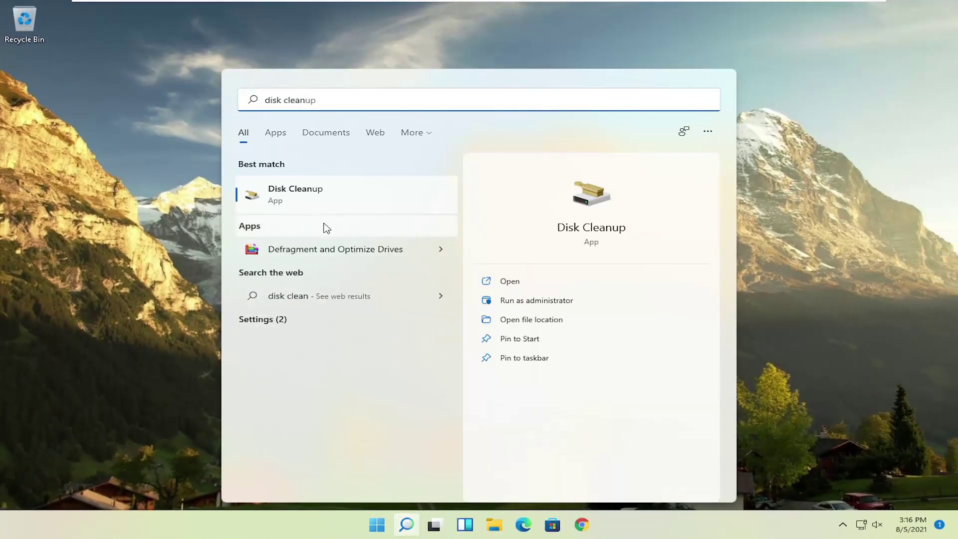
click(290, 191)
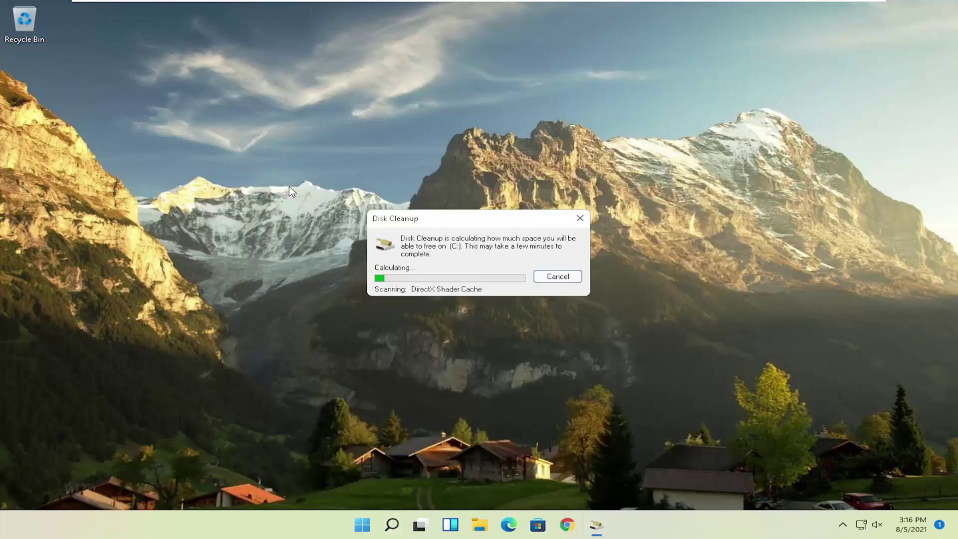
drag(233, 80, 438, 101)
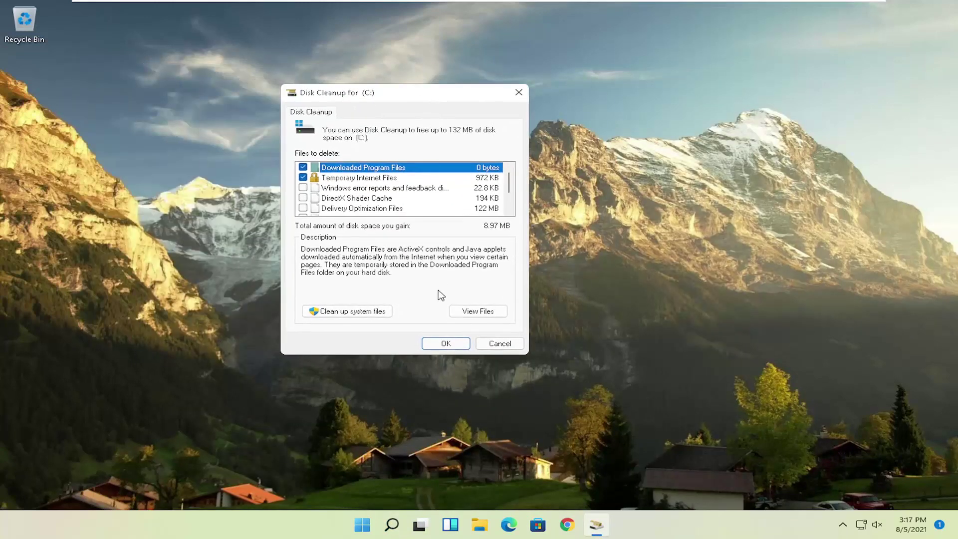
click(344, 314)
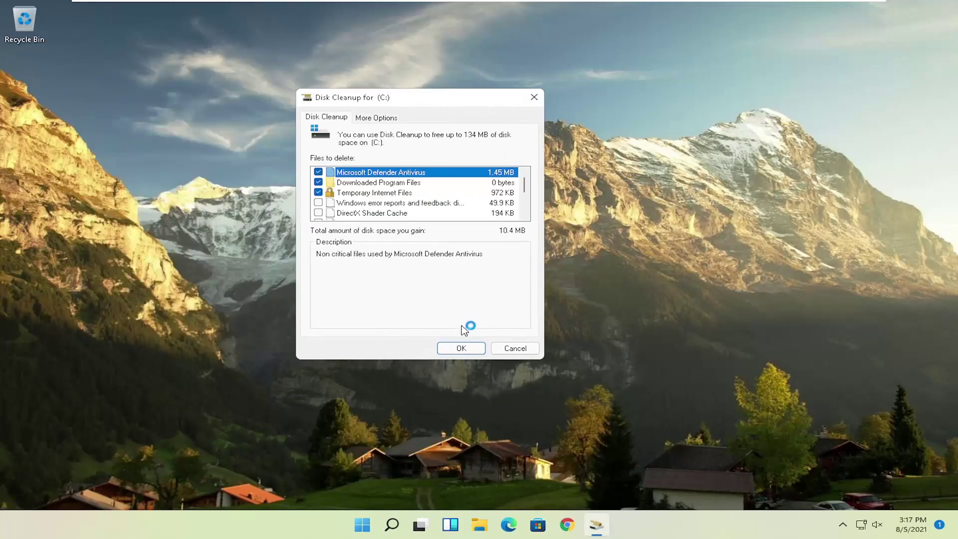
click(461, 348)
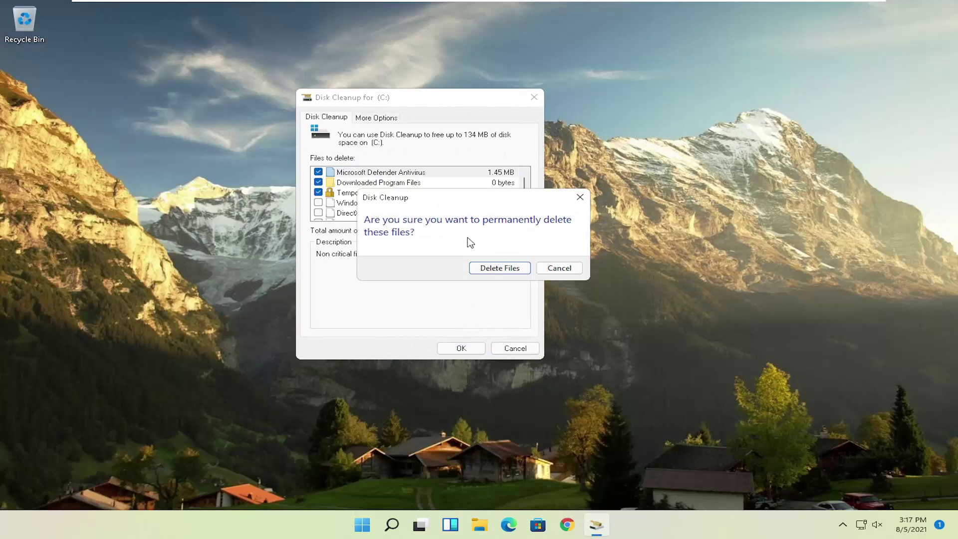
click(501, 268)
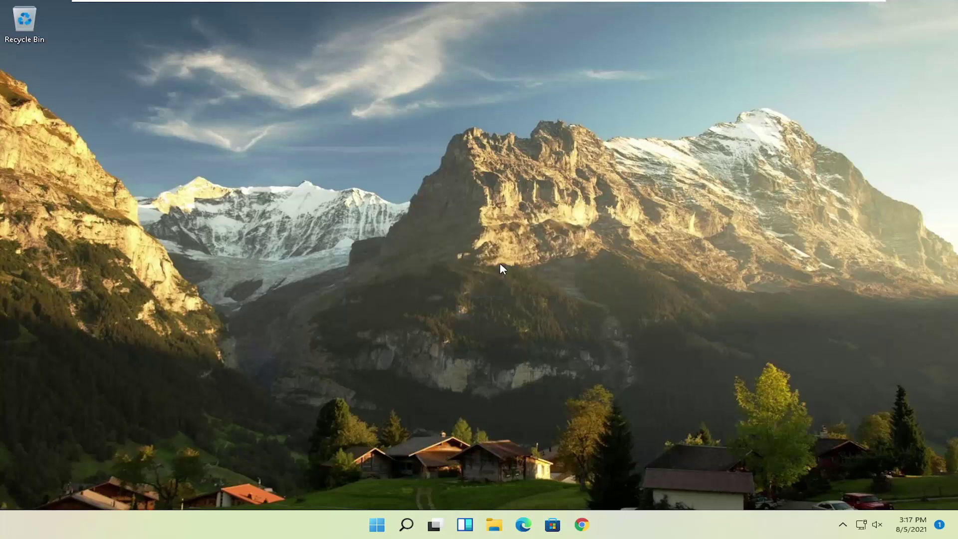
- Open Defragment and Optimize Drives via a 'defra' search and optimize the (C:) drive
click(406, 525)
text(disk)
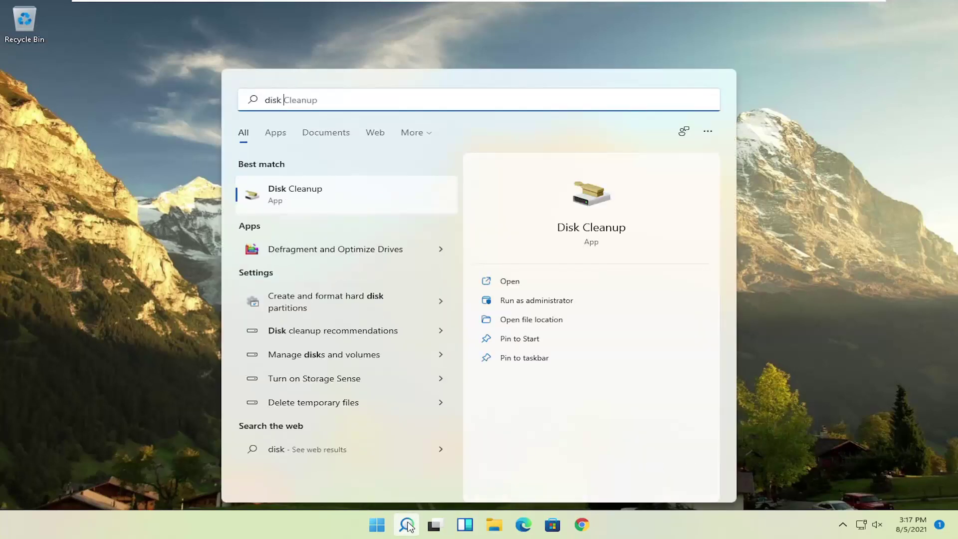
key(ctrl+a)
text(defra)
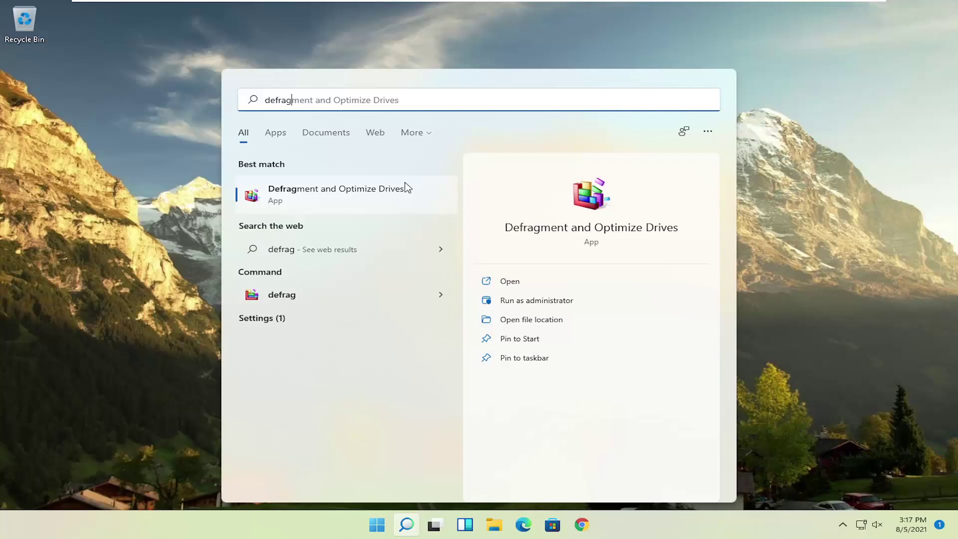
click(346, 199)
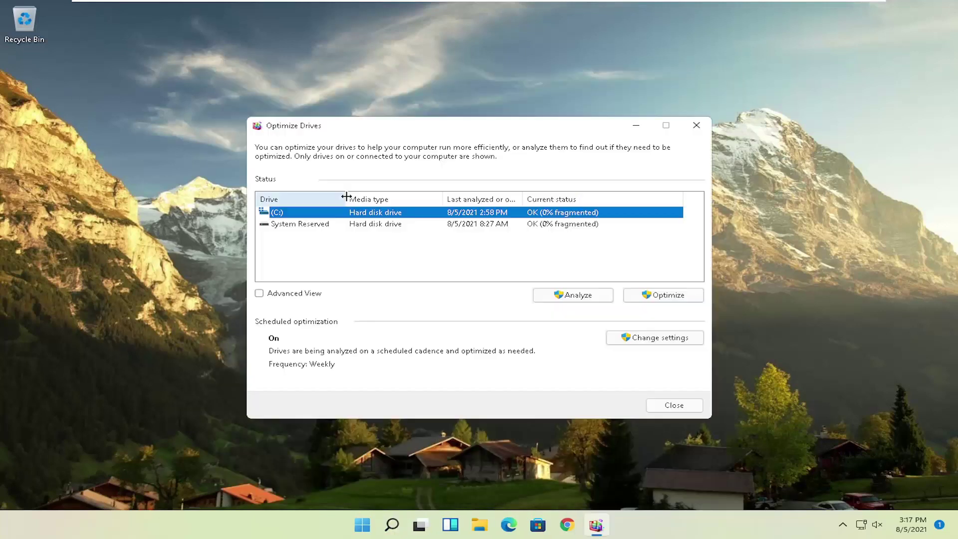
drag(396, 128, 381, 104)
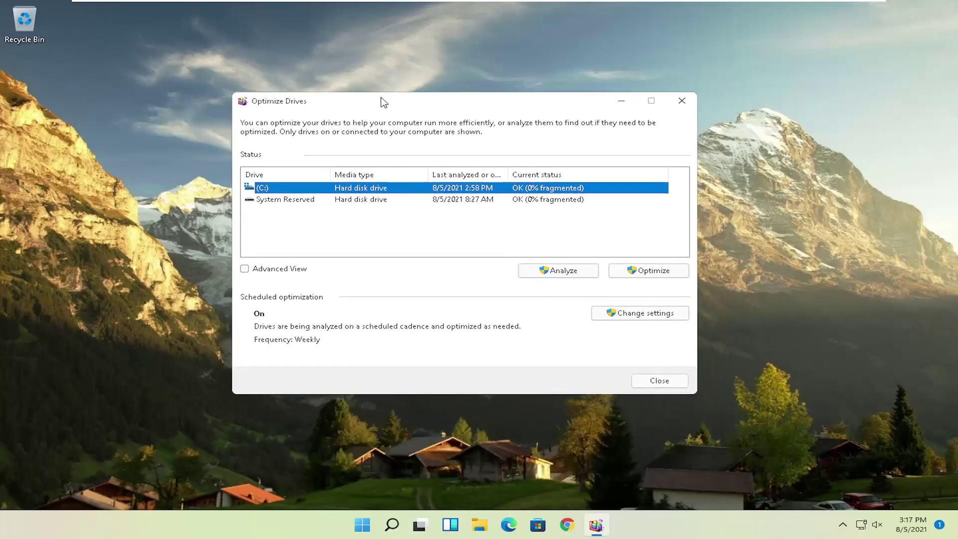
click(270, 201)
click(272, 189)
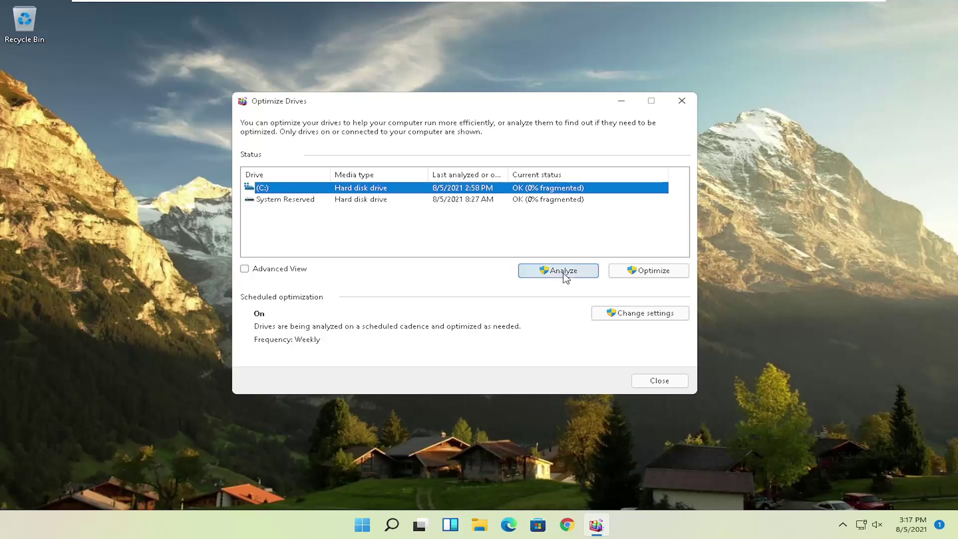
click(648, 272)
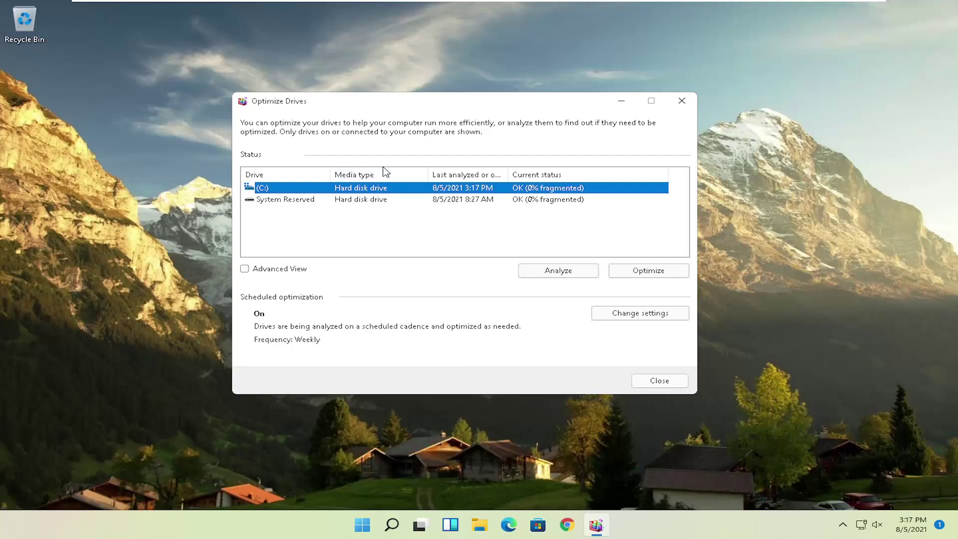
- Close Optimize Drives and launch Command Prompt as administrator, approving the permission prompt
click(682, 100)
click(406, 523)
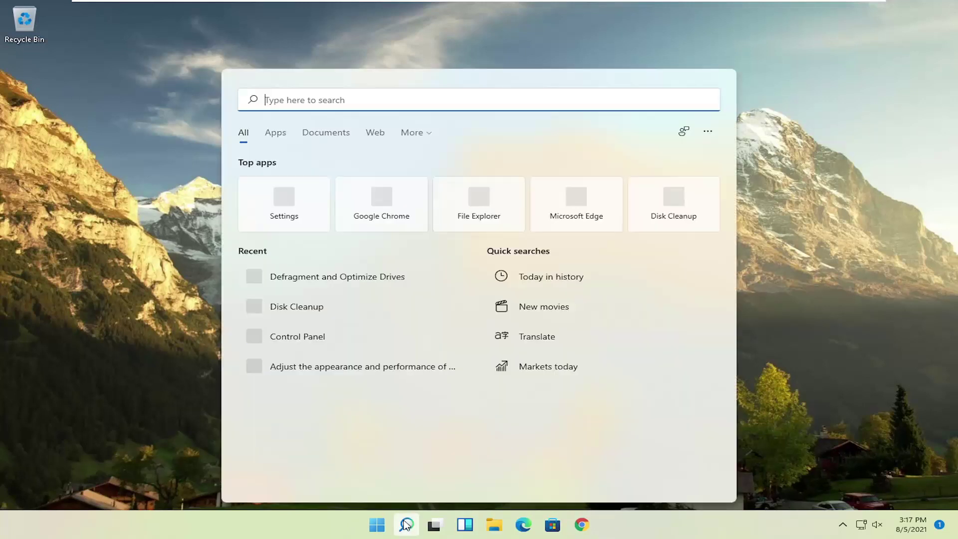
text(cmd)
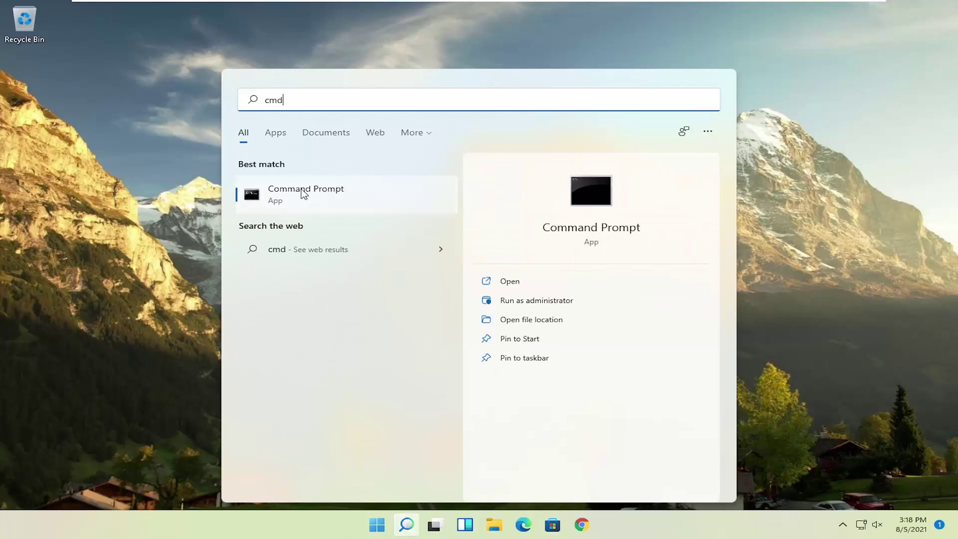
right_click(303, 193)
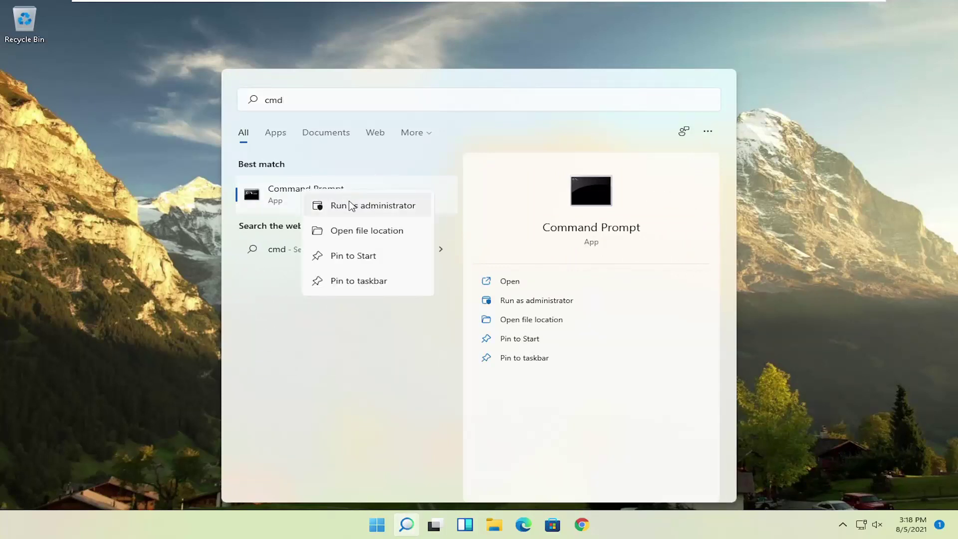
click(359, 209)
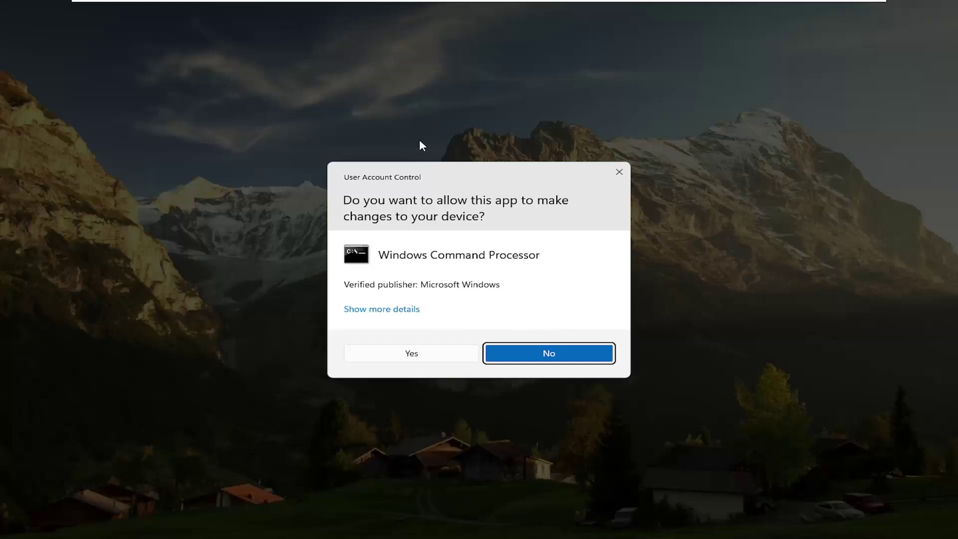
click(413, 353)
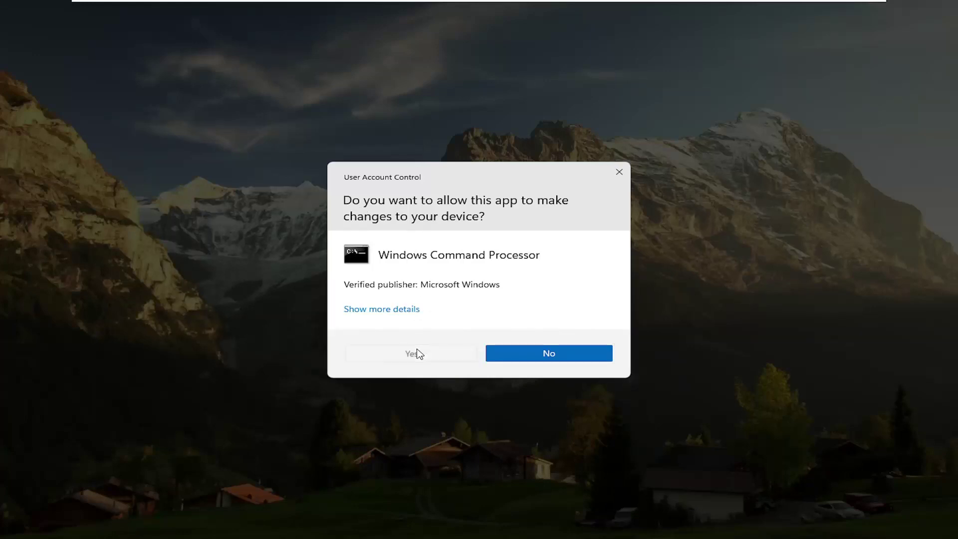
- Run the 'sfc /scannow' system file check
drag(399, 101, 429, 86)
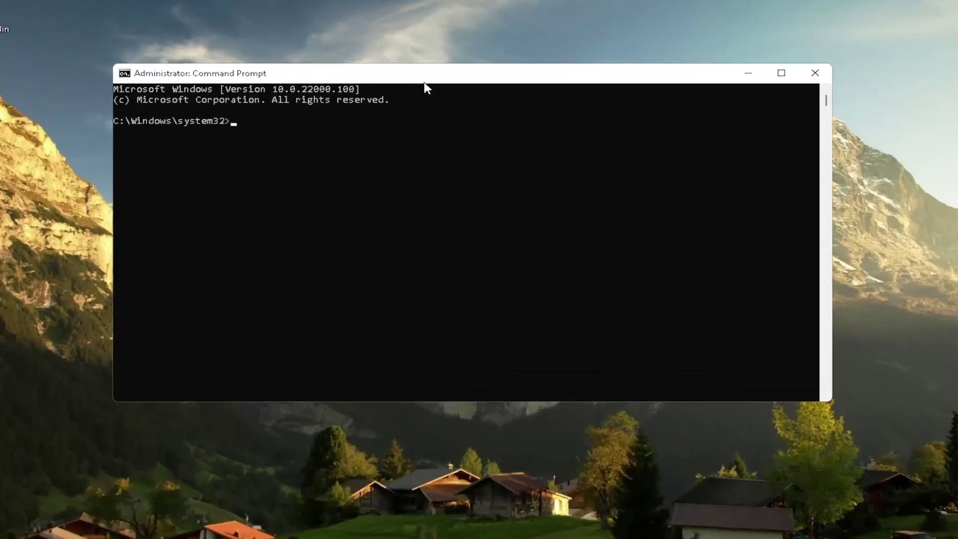
text(sfc)
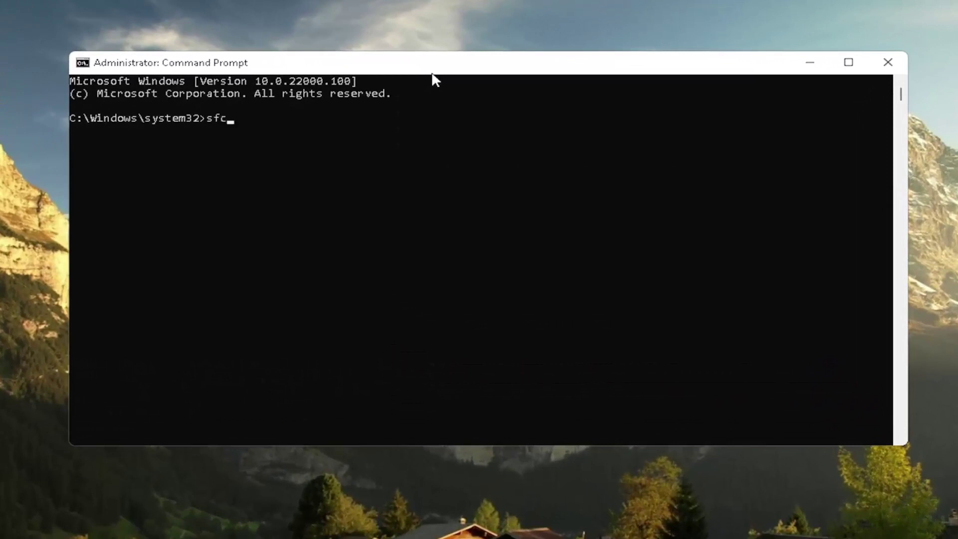
text( /scannow)
key(Return)
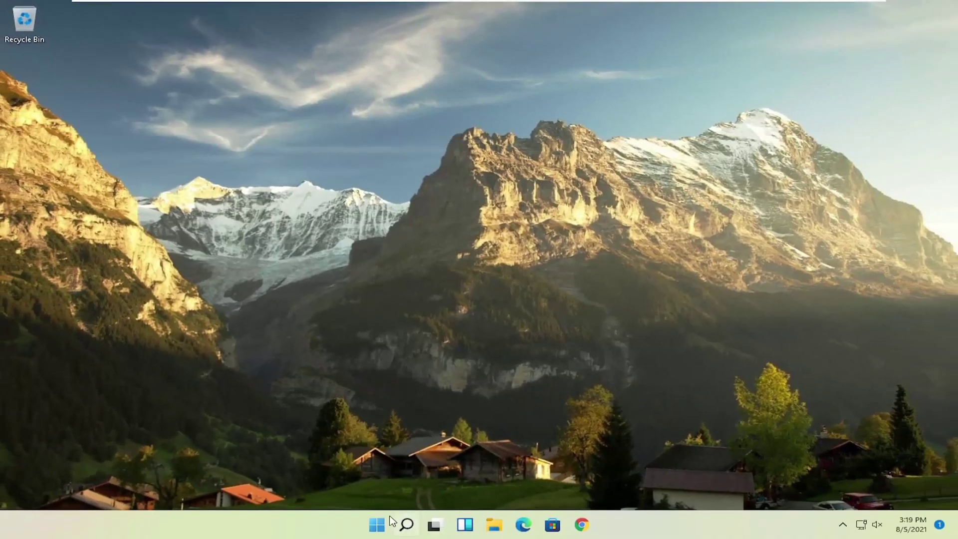
- Open the Start button's quick-link menu of system tools
right_click(382, 519)
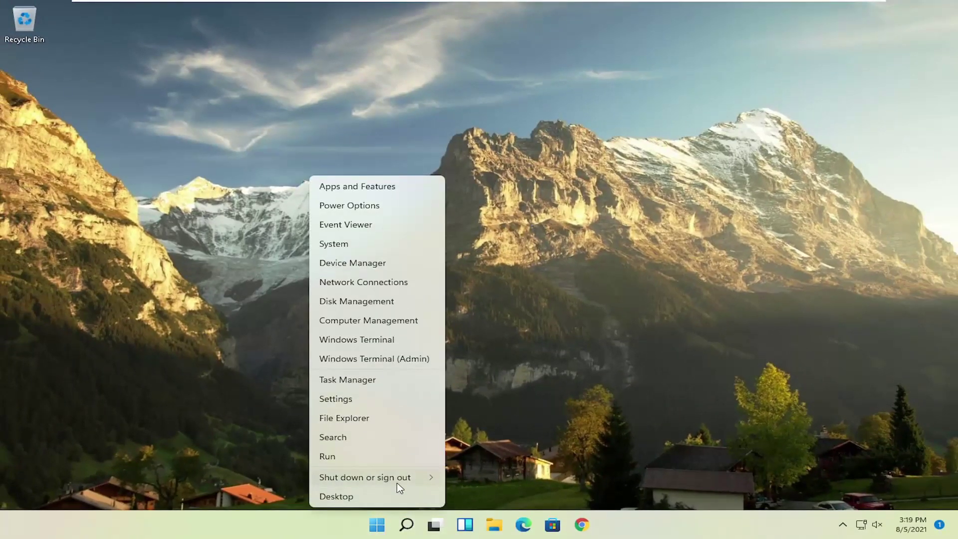